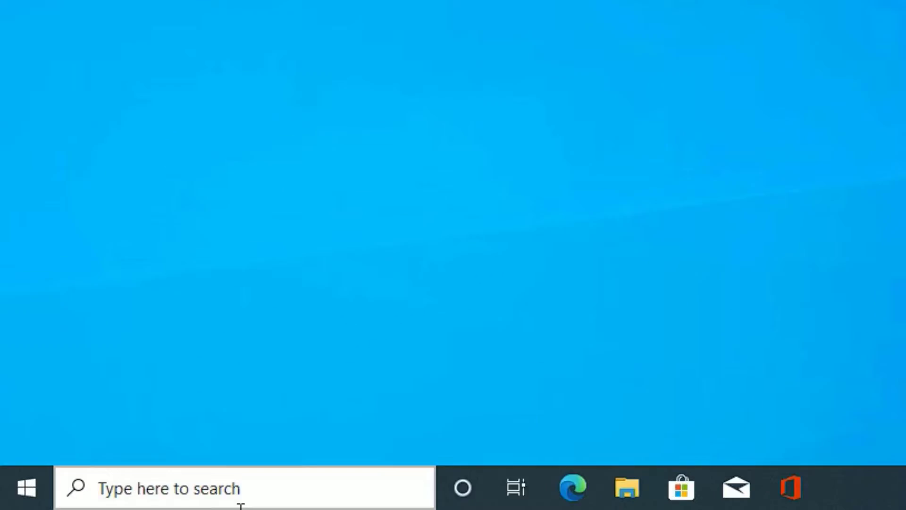
Open Command Prompt as administrator and allow it to make changes to the device.
left_click(102, 508)
type("co")
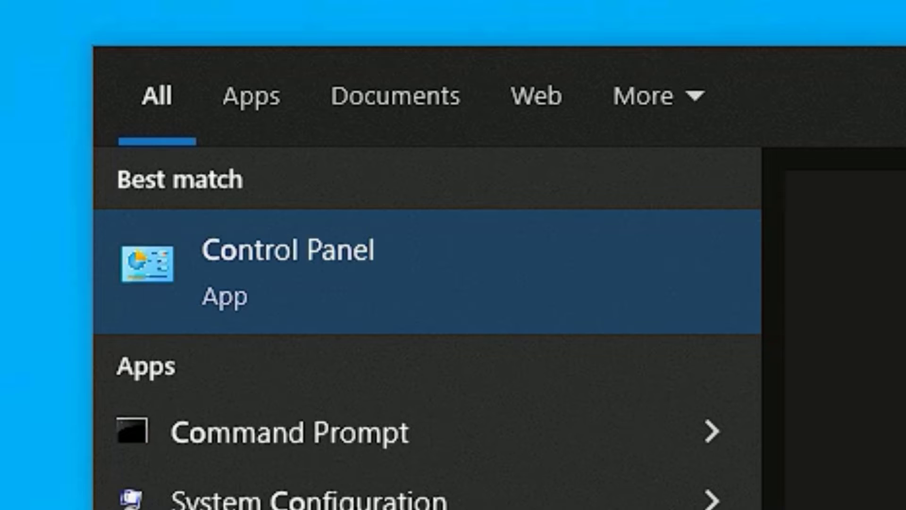
type("mmand")
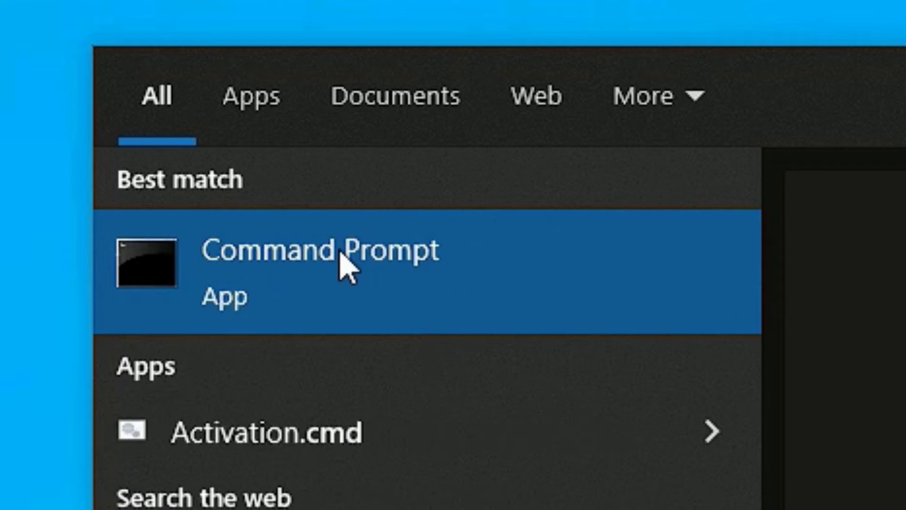
right_click(341, 254)
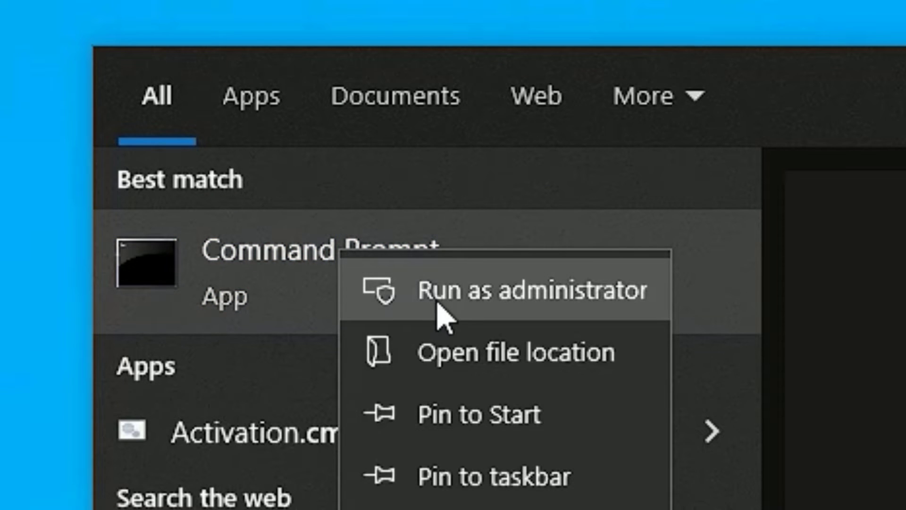
left_click(436, 305)
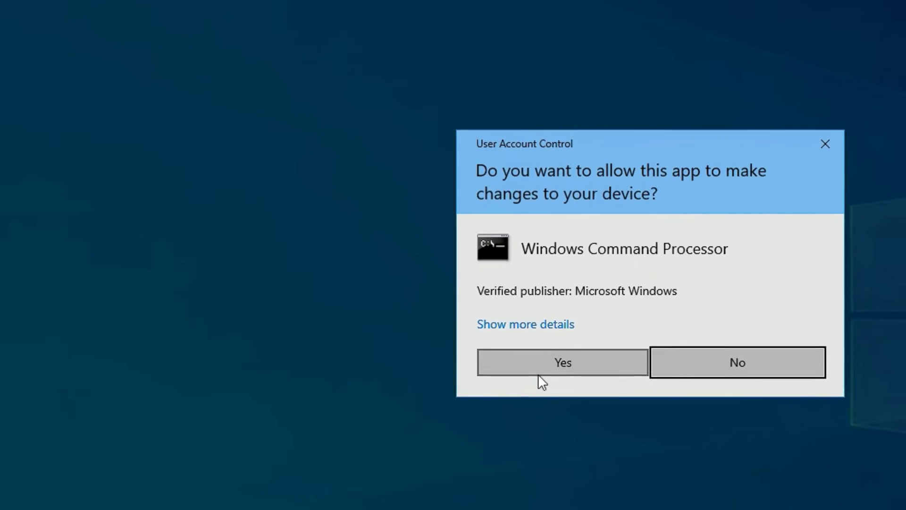
left_click(538, 371)
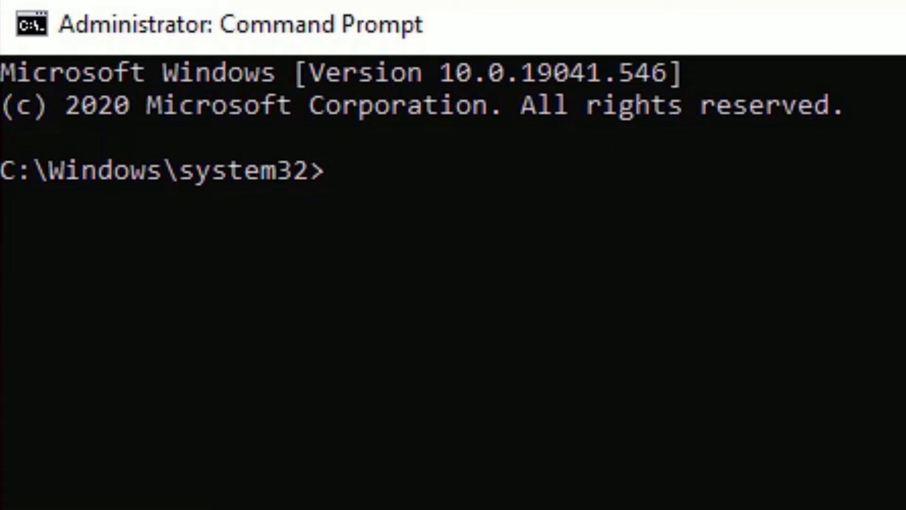
Reset the TCP/IP stack by running netsh int ip reset c:\resetlog.txt.
type("netsh ")
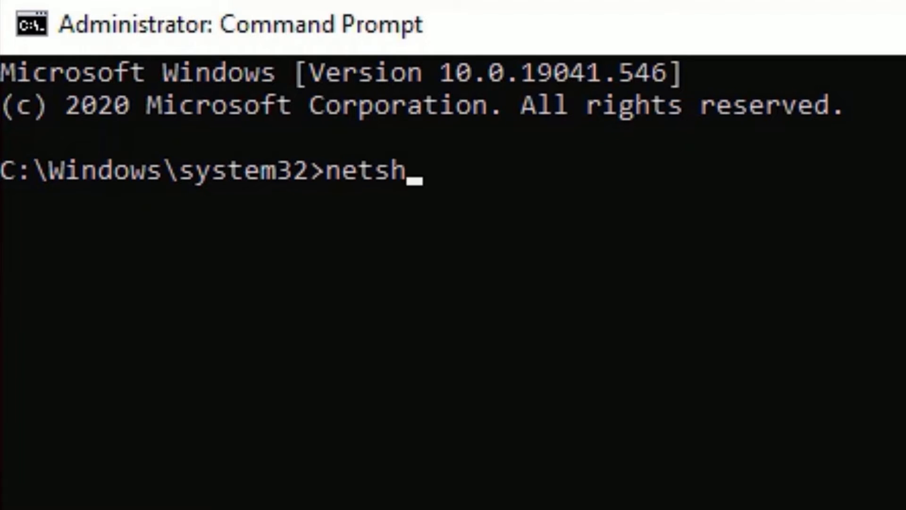
type("int ")
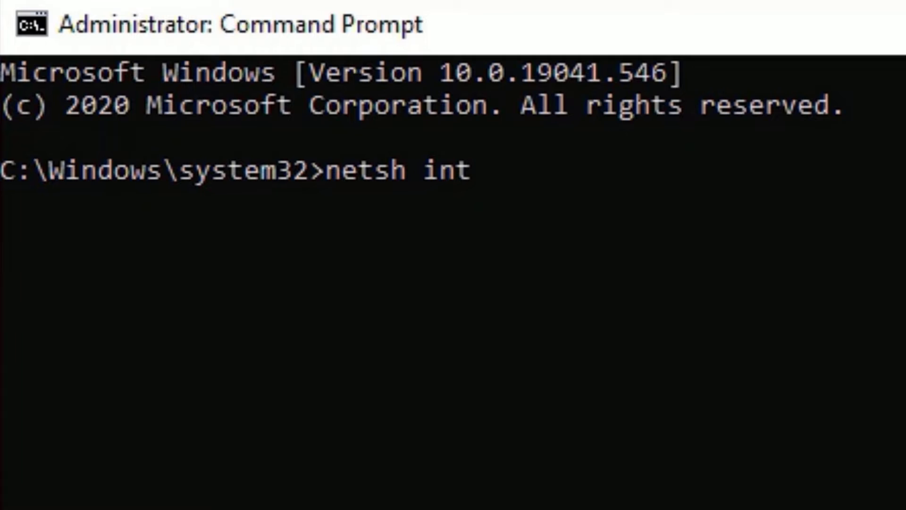
type("ip reset c")
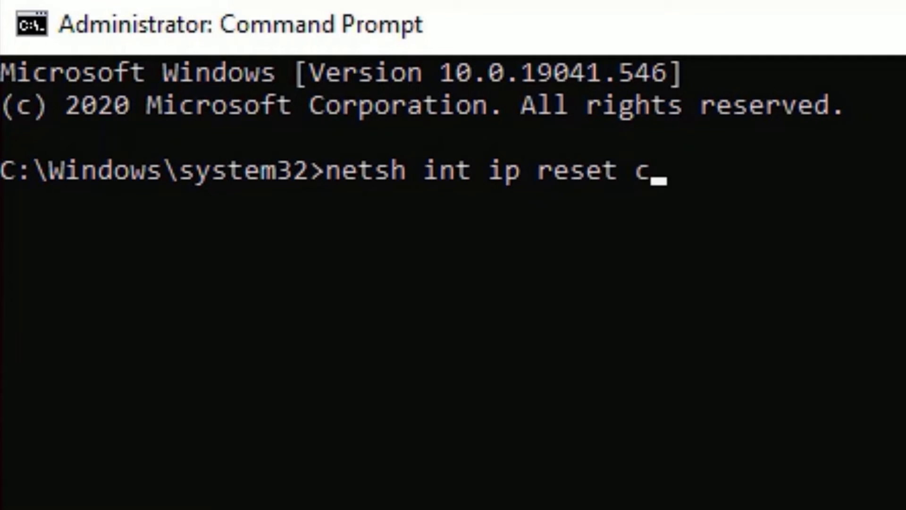
type(":\re")
type("setlog.")
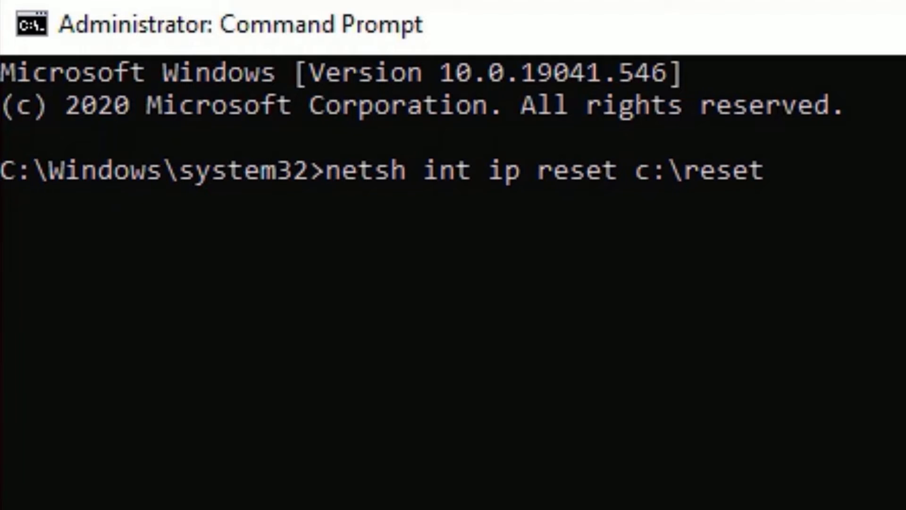
type("txt")
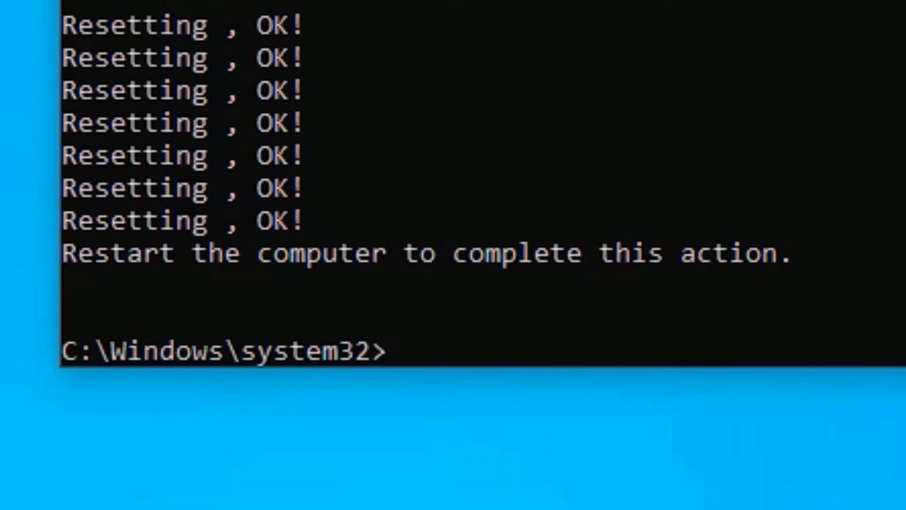
Reset the Winsock catalog by running netsh winsock reset.
type("nets")
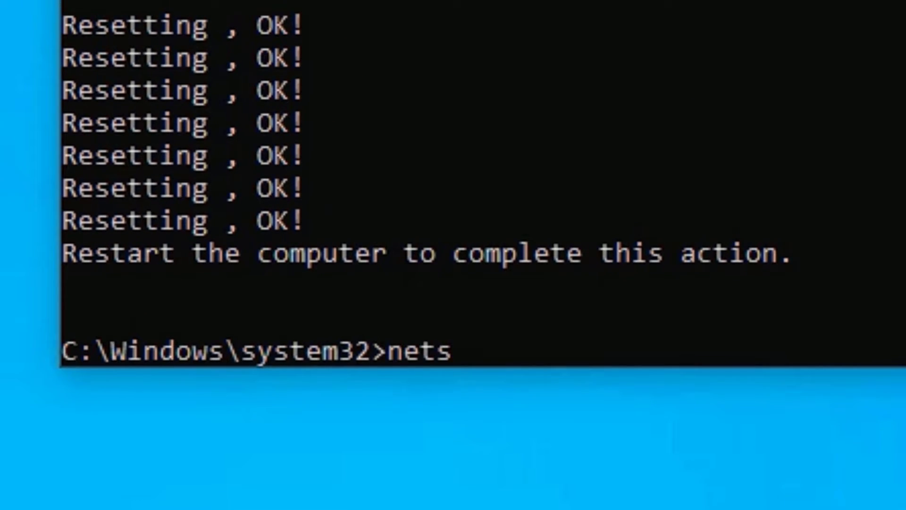
type("h win")
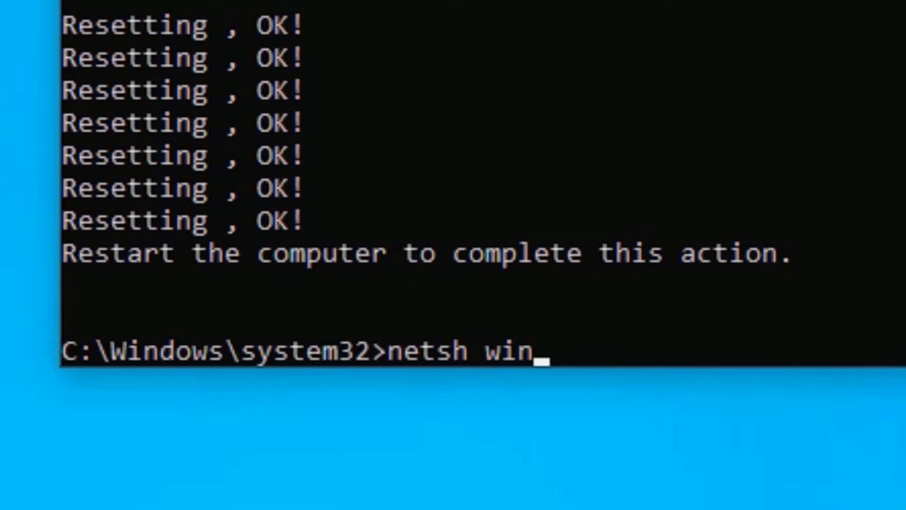
type("sock reset")
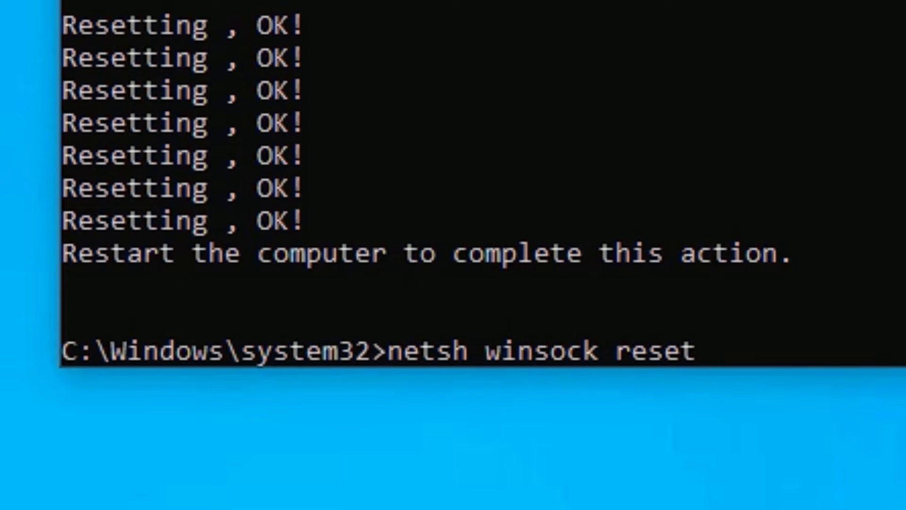
key("Return")
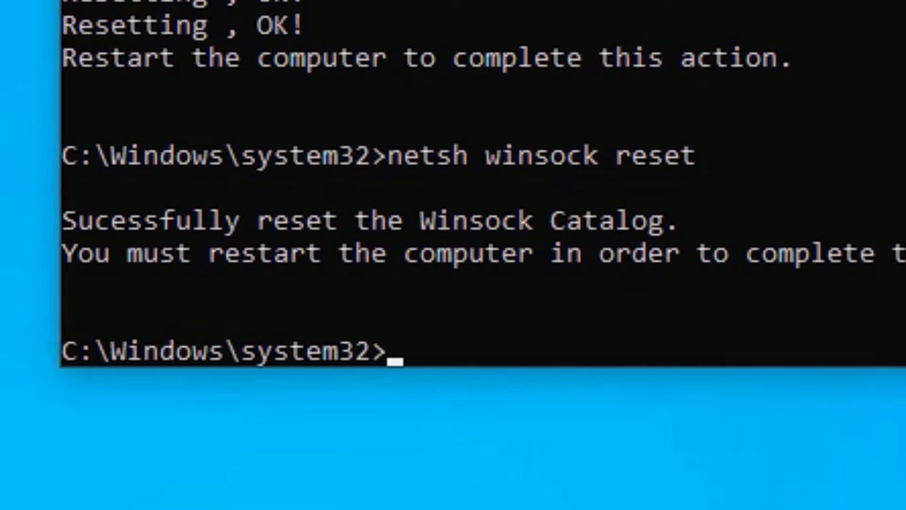
Flush the DNS resolver cache with ipconfig/flushdns and close the command window with exit.
type("i")
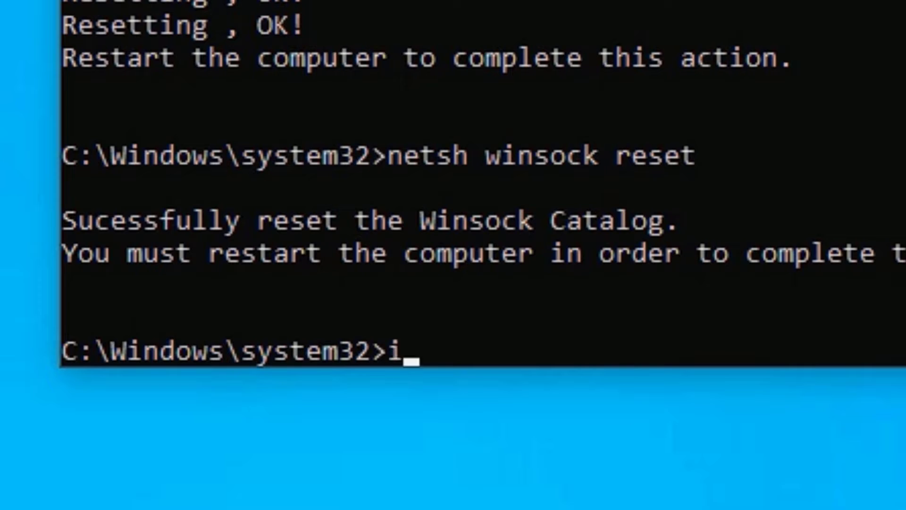
type("pconfig")
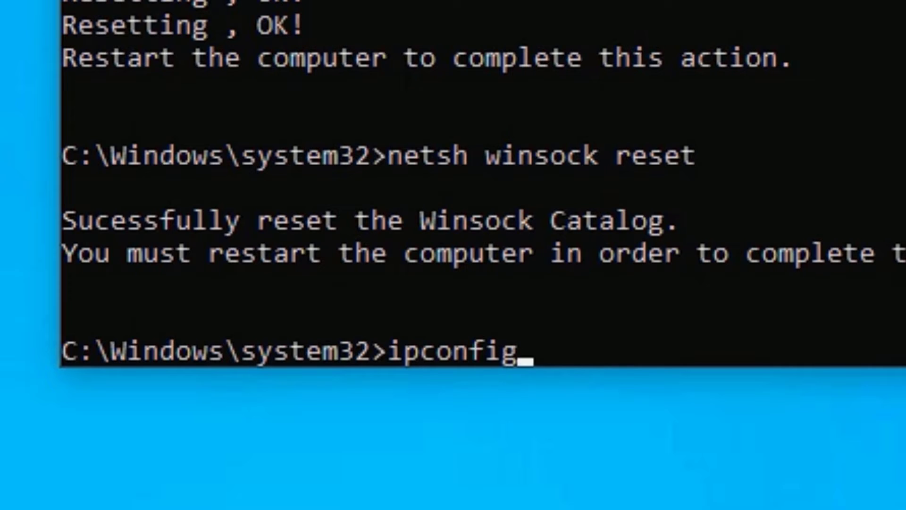
type("/flushdns")
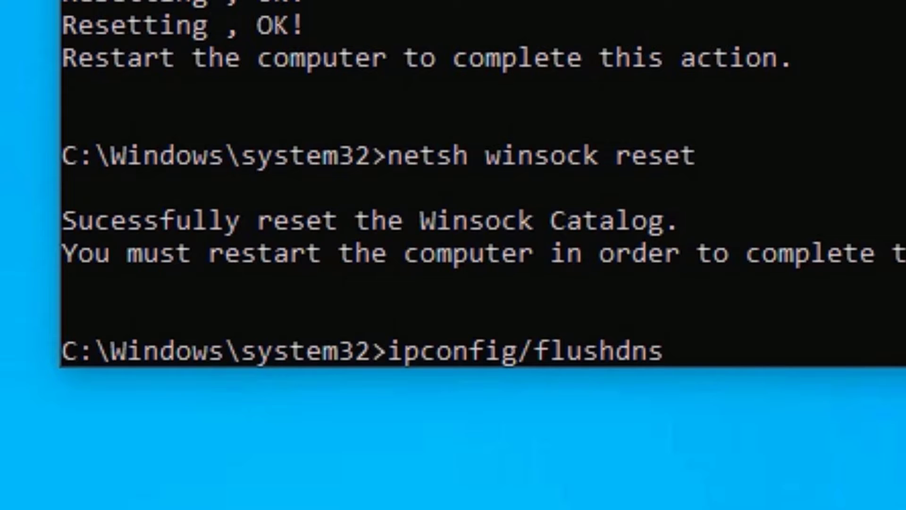
key("Return")
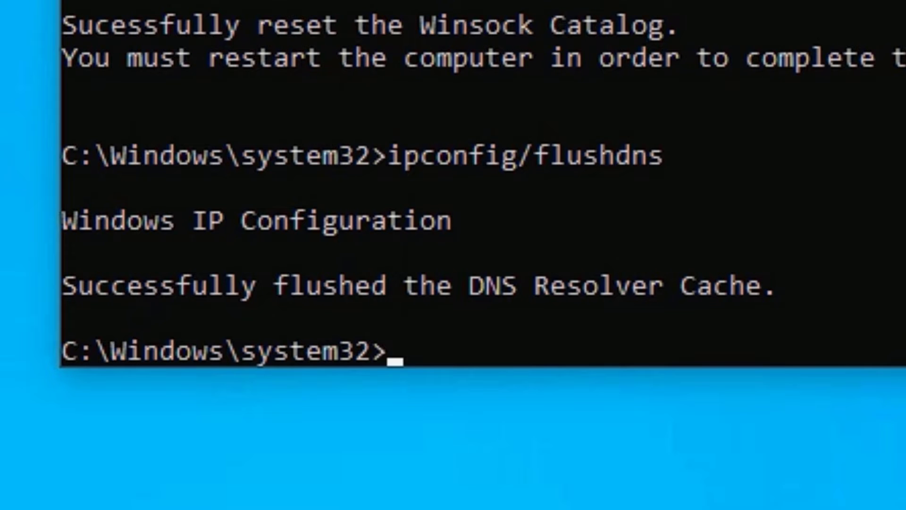
type("exit")
key("Return")
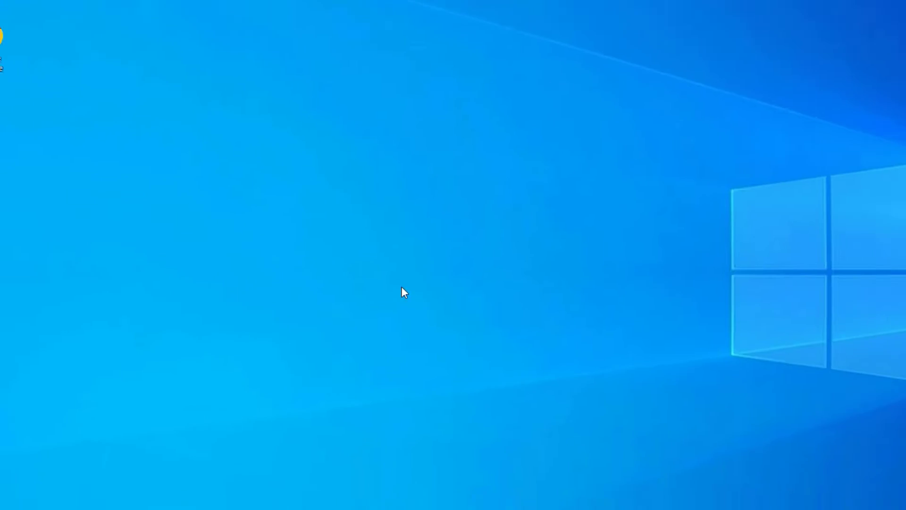
Open Control Panel and go through Network and Sharing Center to the network adapter settings.
left_click(111, 502)
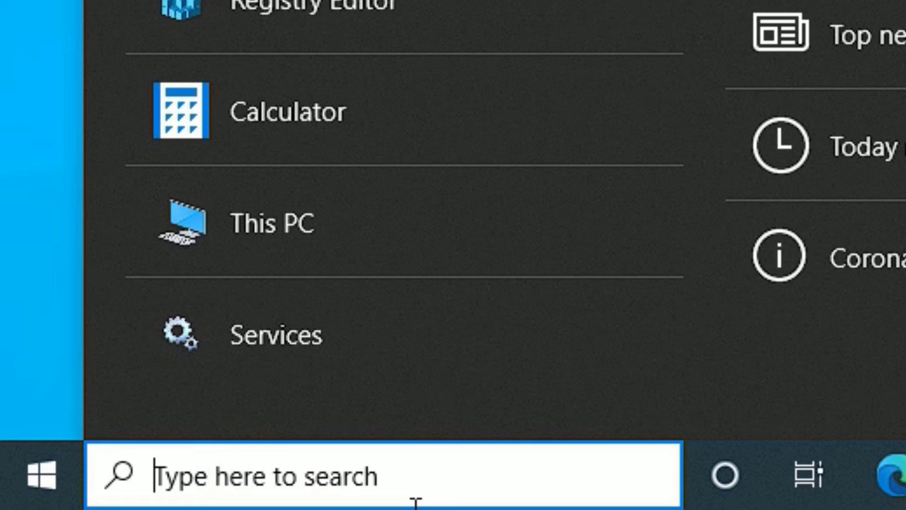
type("control")
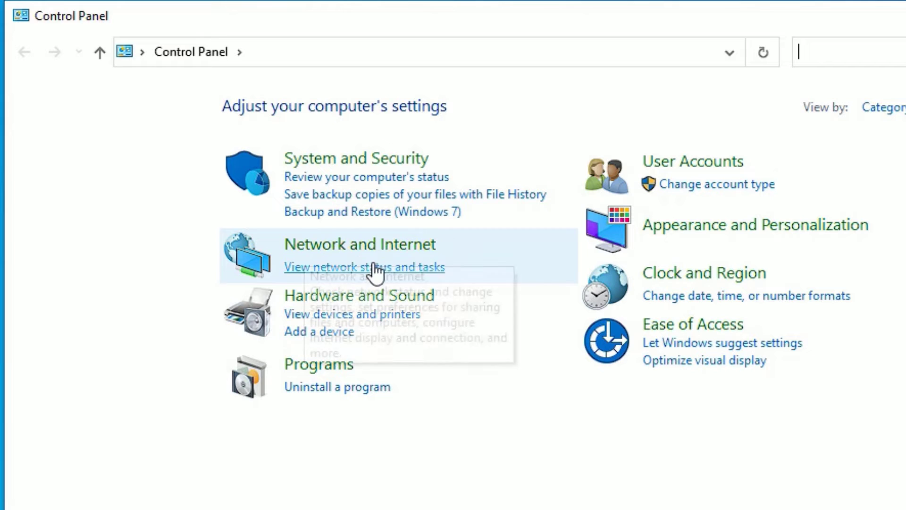
left_click(401, 245)
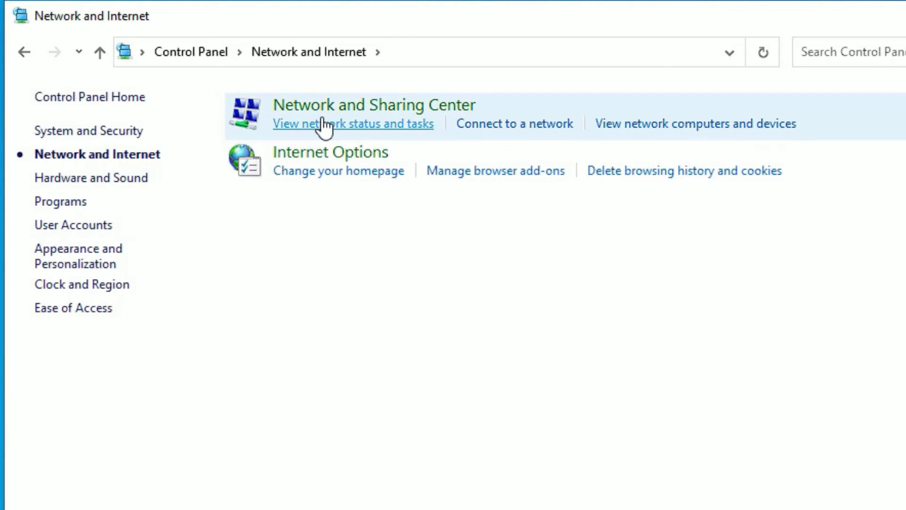
left_click(371, 108)
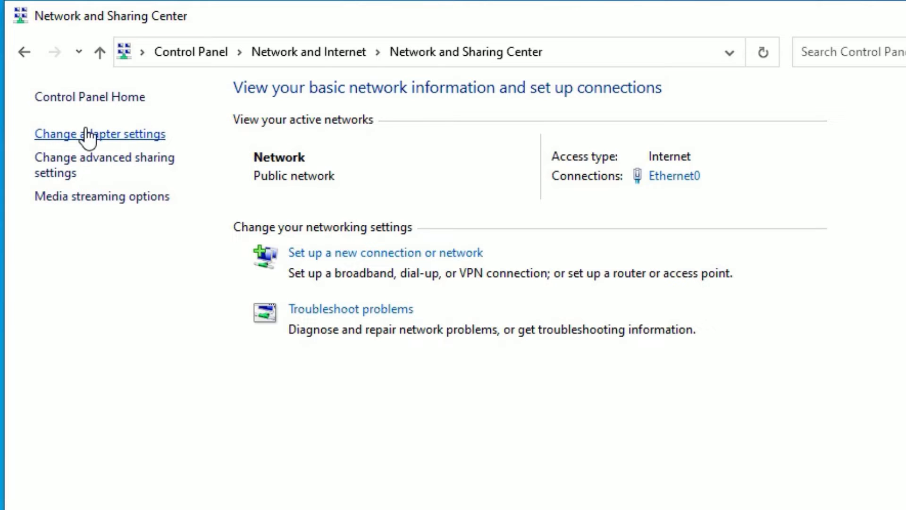
left_click(107, 136)
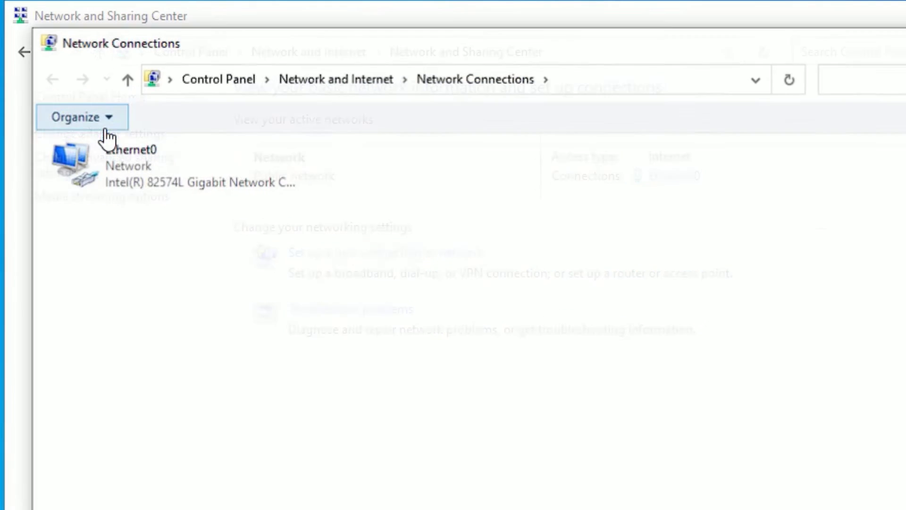
Open the Internet Protocol Version 4 (TCP/IPv4) properties of the Ethernet0 connection.
right_click(165, 163)
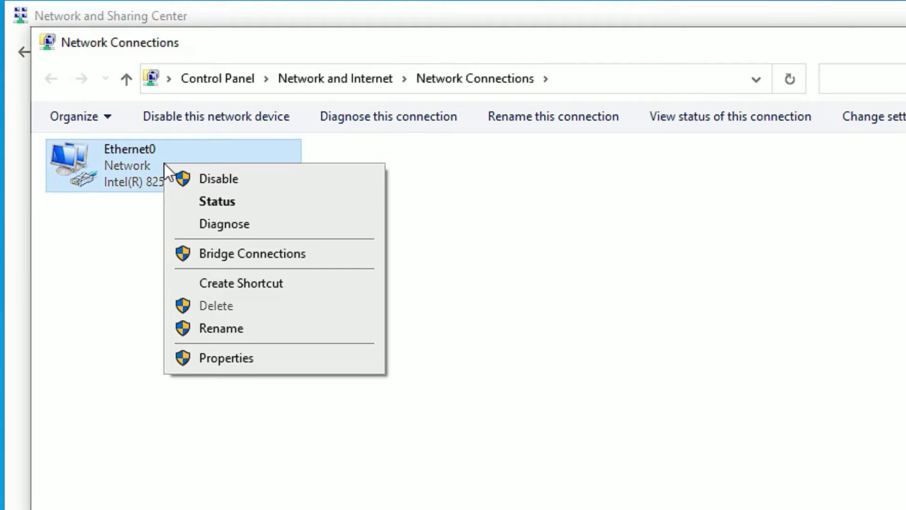
left_click(216, 366)
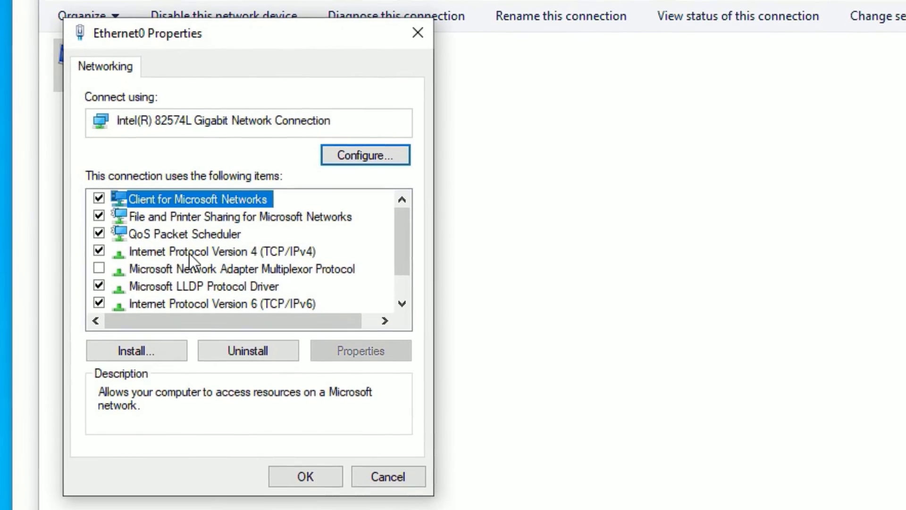
left_click(199, 255)
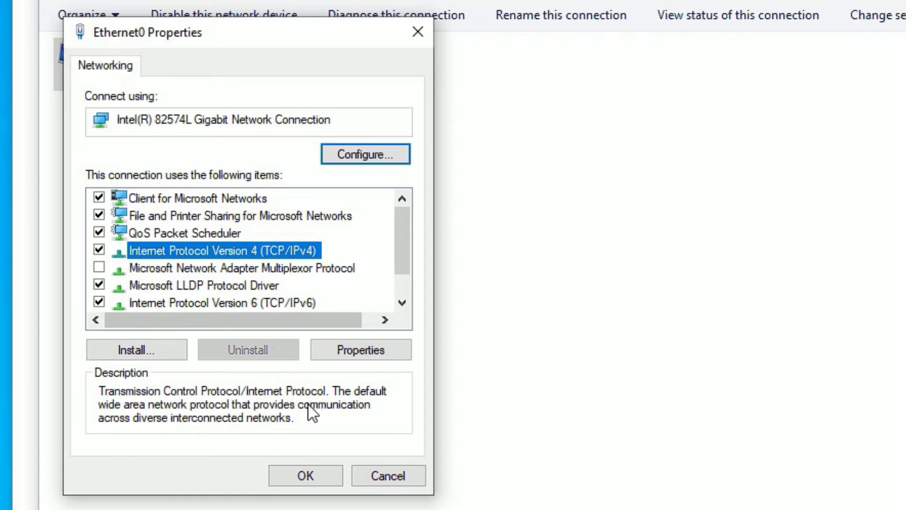
left_click(355, 349)
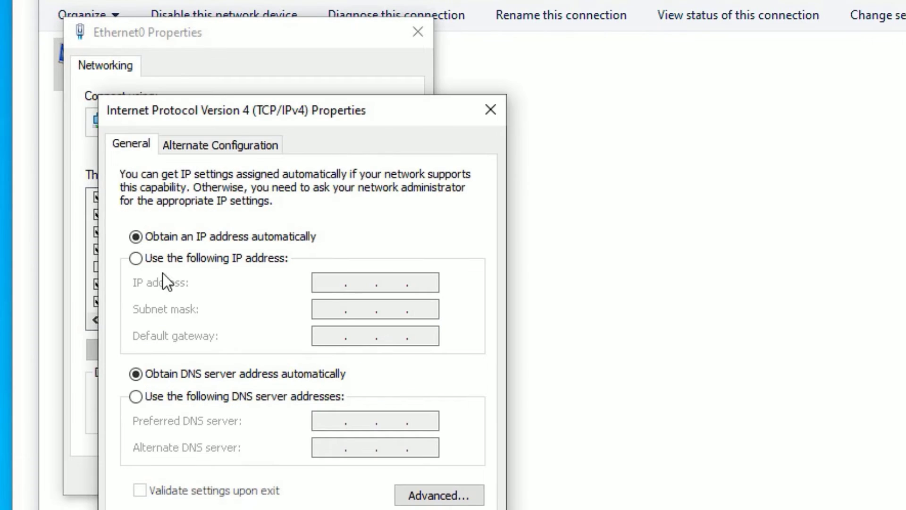
Assign the static IP address 192.168.1.67 with subnet mask 255.255.255.0 and default gateway 192.168.1.1.
left_click(136, 258)
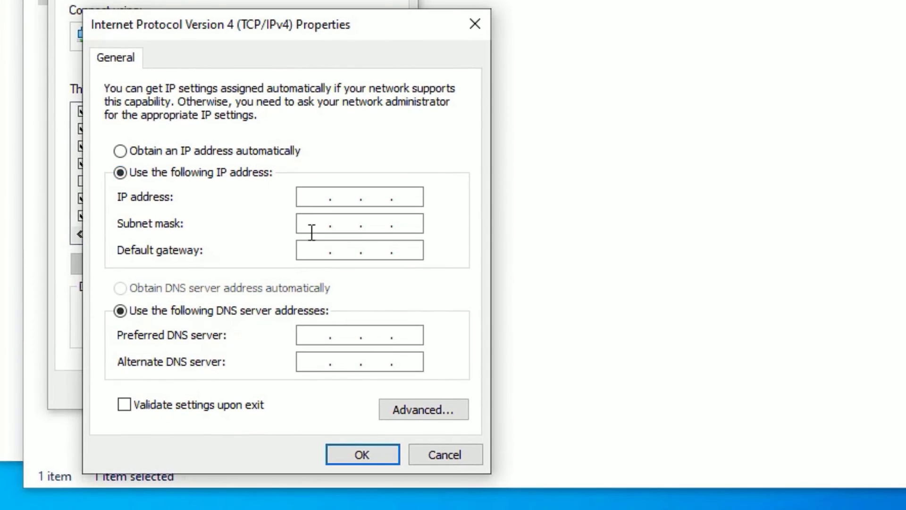
left_click(312, 199)
type("192 . 168 . 1 . 67")
key("Tab")
left_click(380, 250)
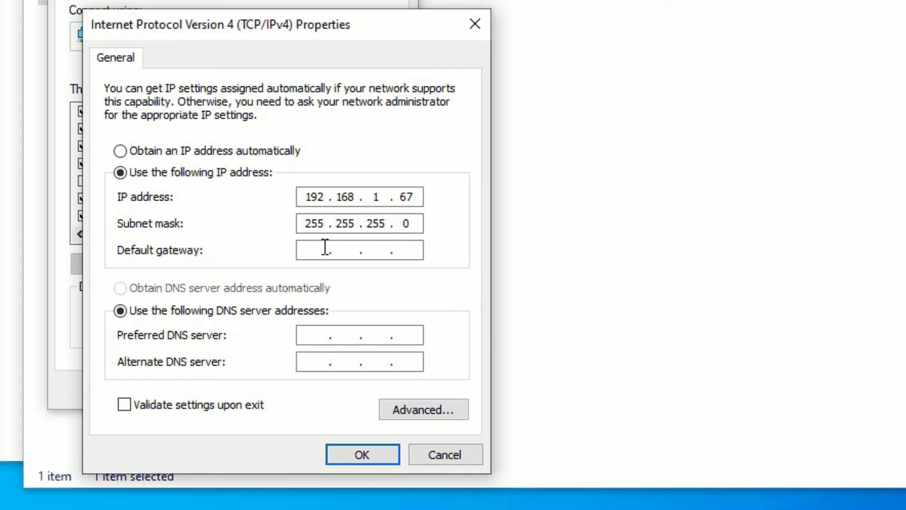
type("192 . 168 . 1 . 1")
Set the preferred DNS server to 8.8.8.8 and the alternate to 8.8.4.4, and enable validating settings upon exit.
left_click(326, 328)
type("8")
type(".8")
type("8.")
type("8 .")
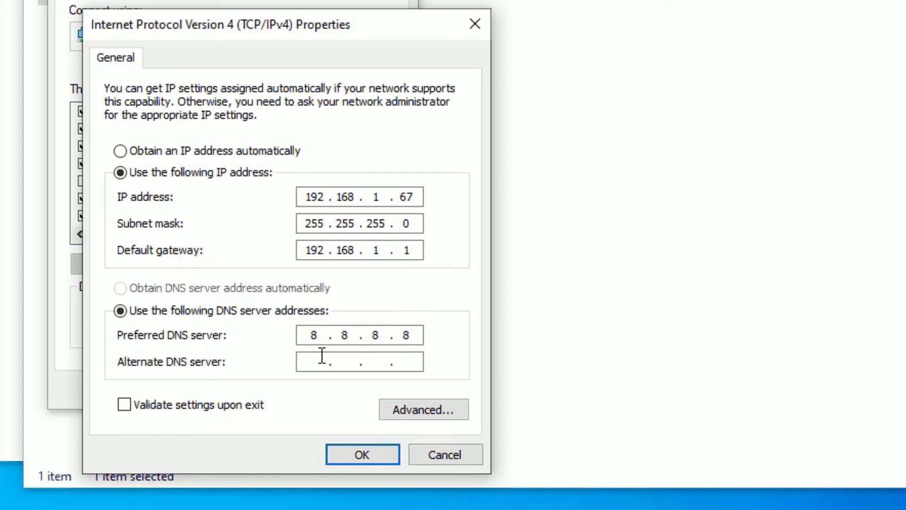
type("8.8.4.4")
left_click(170, 408)
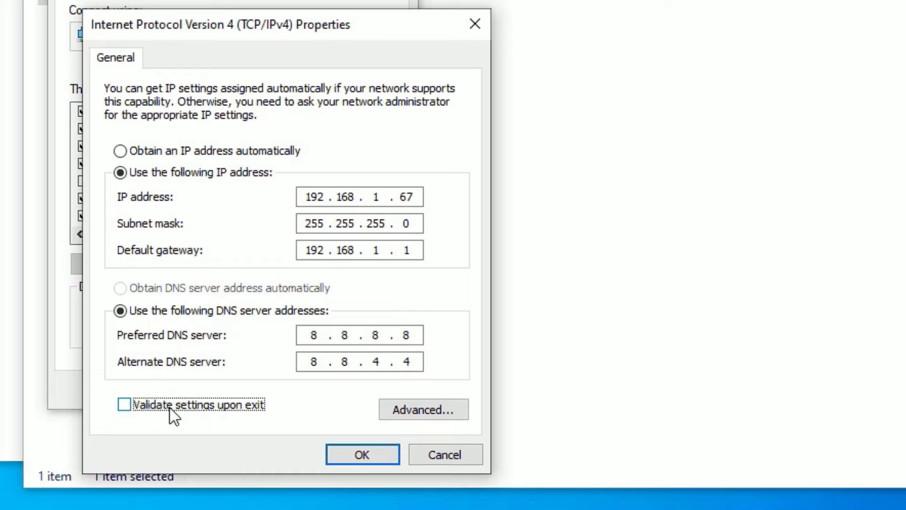
Save the IPv4 settings, close the Ethernet0 properties, and apply the network diagnostics fix that automatically updates the network settings.
left_click(365, 453)
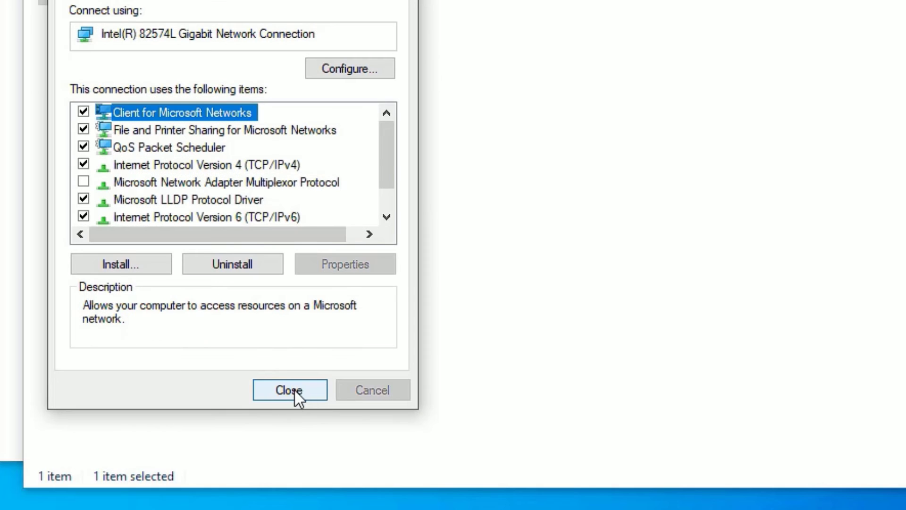
left_click(289, 391)
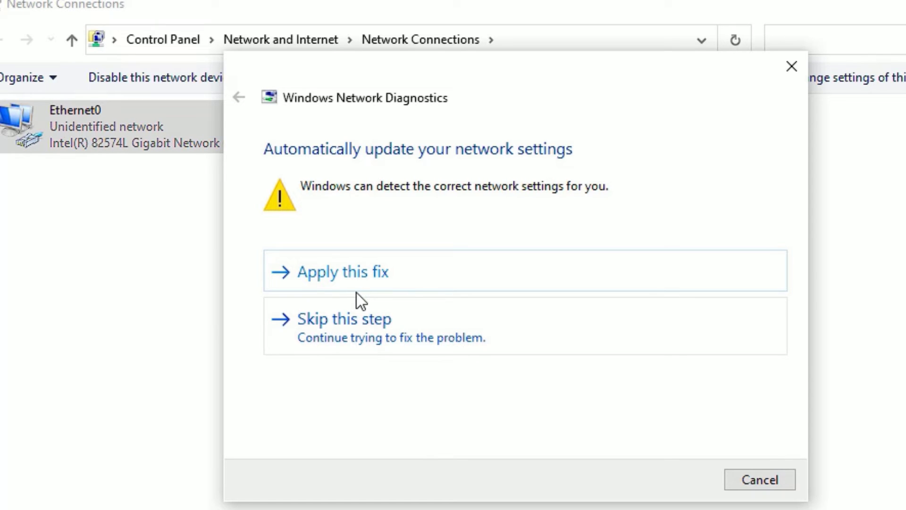
left_click(347, 286)
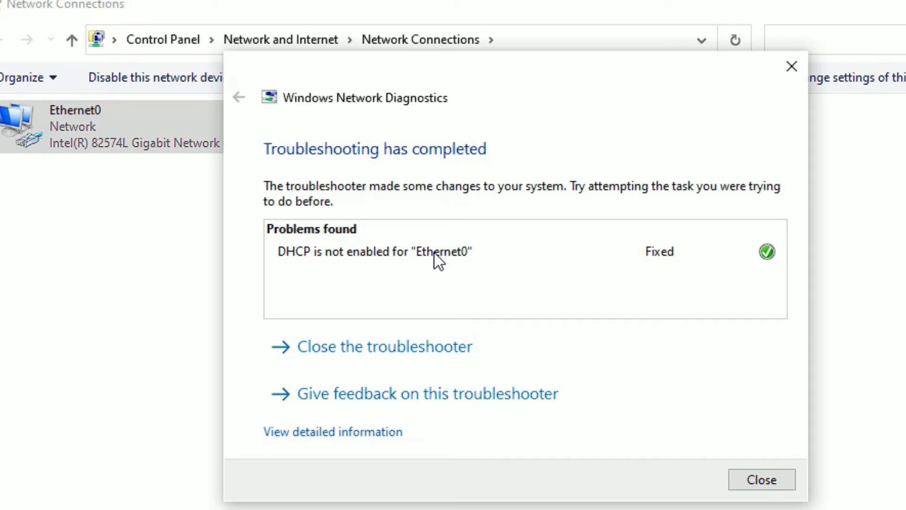
Close the network diagnostics and Network Connections windows, and open Device Manager.
left_click(773, 485)
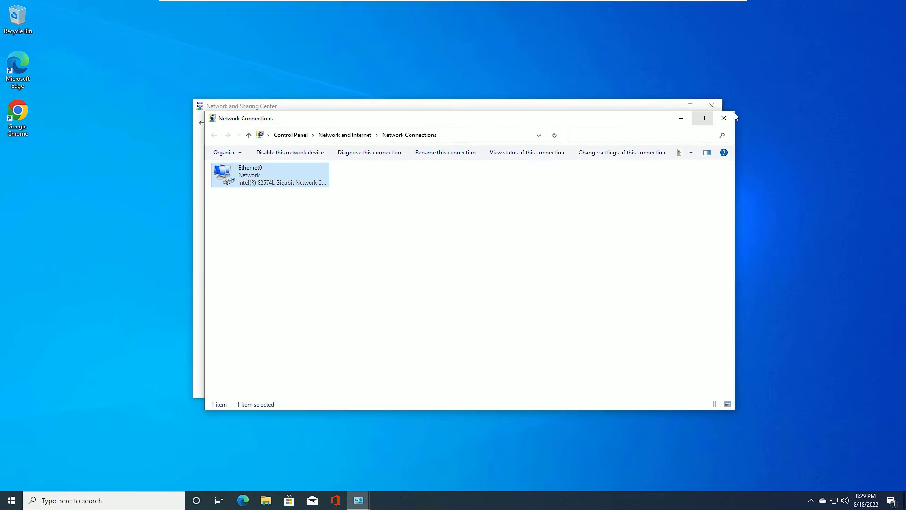
left_click(723, 123)
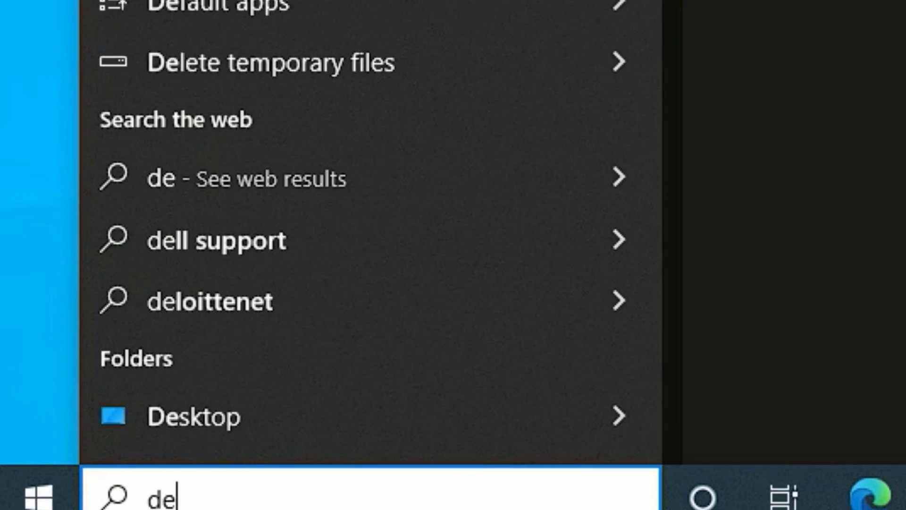
type("ce manager")
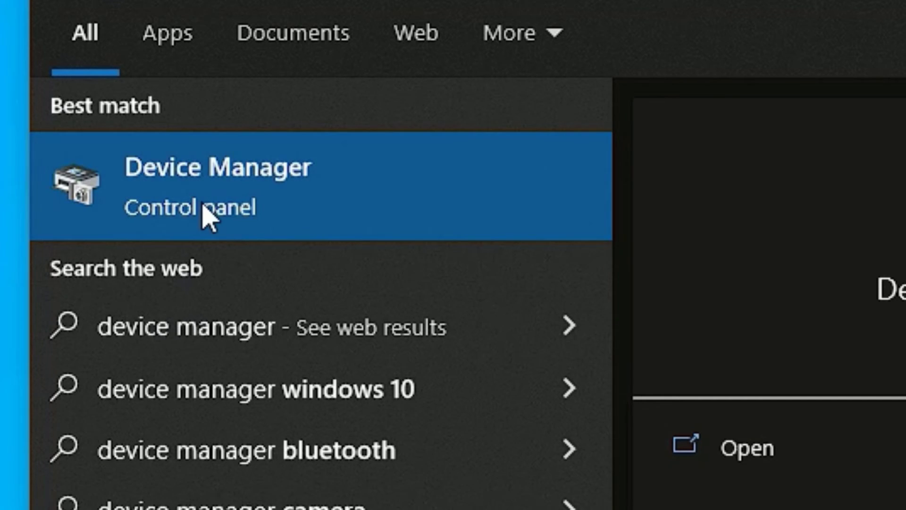
left_click(205, 217)
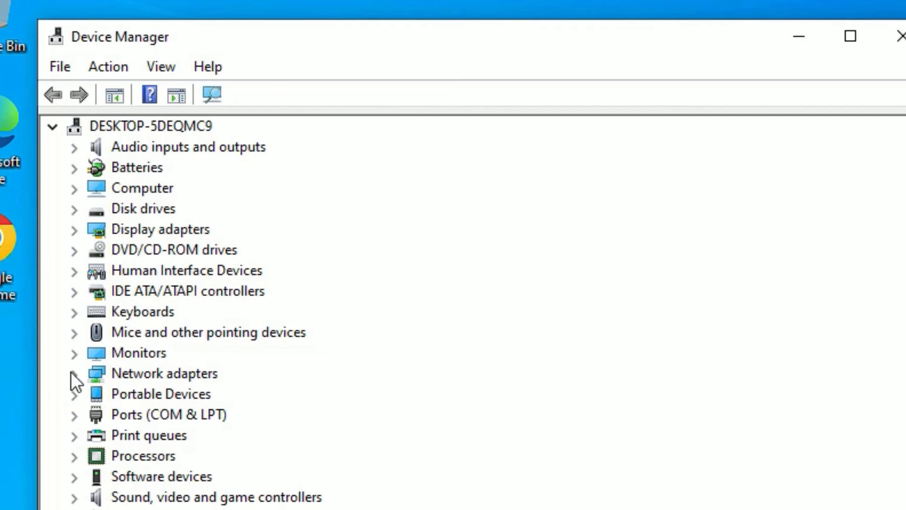
Open the properties of the Intel(R) 82574L Gigabit Network Connection under the network adapters.
left_click(166, 373)
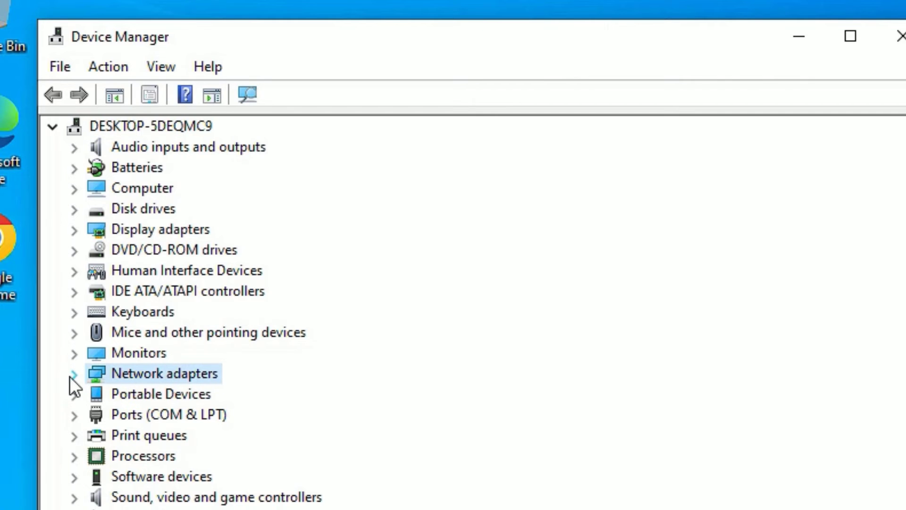
left_click(73, 376)
left_click(155, 395)
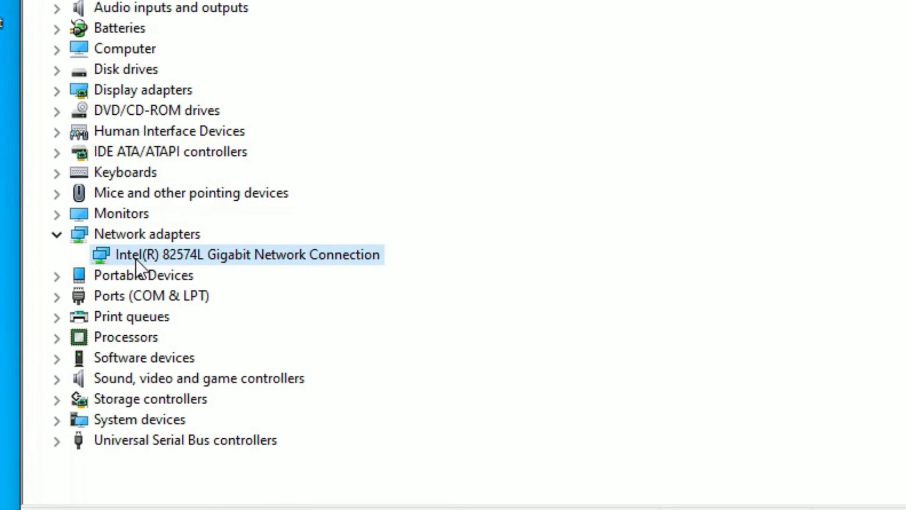
right_click(135, 259)
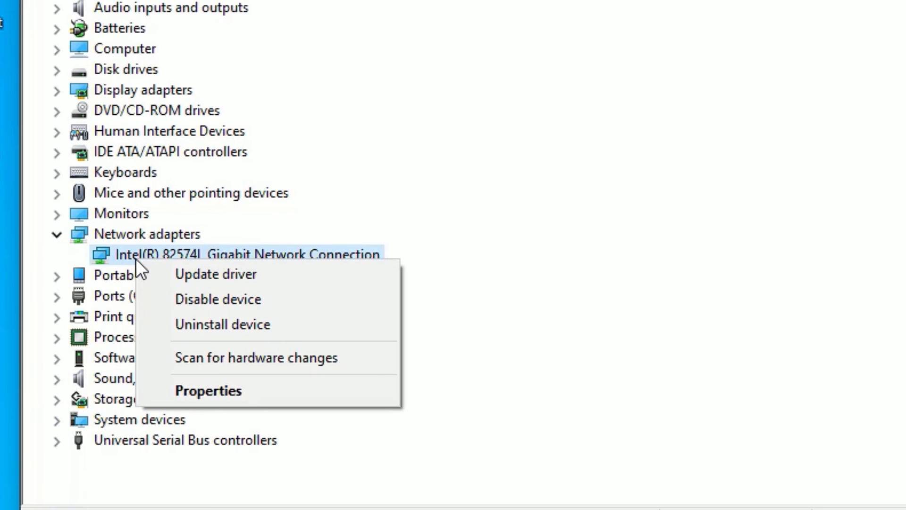
left_click(211, 389)
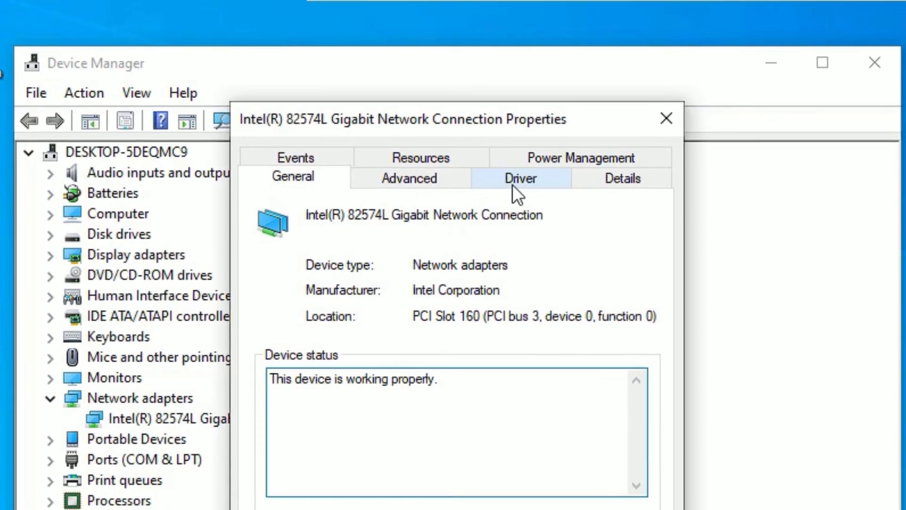
Uninstall the Intel(R) 82574L Gigabit Network Connection device through its driver settings and restart the computer.
left_click(515, 185)
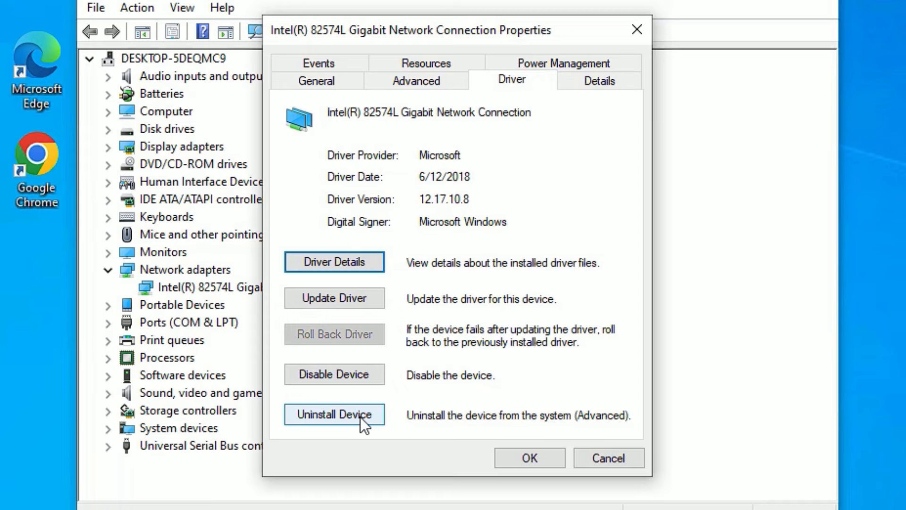
left_click(361, 417)
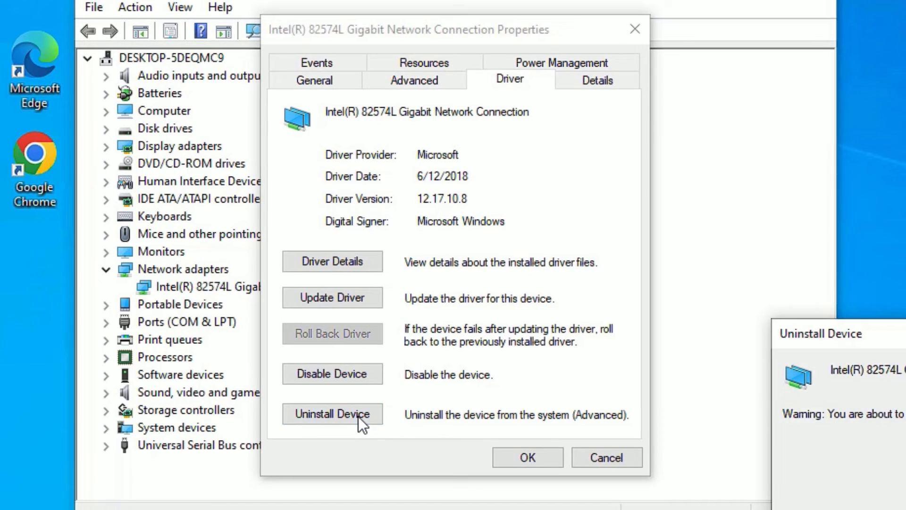
left_click(902, 501)
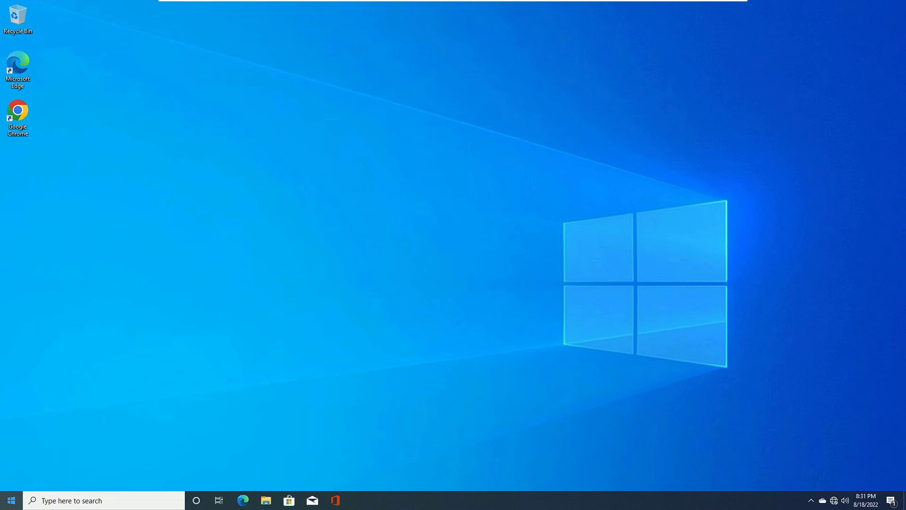
left_click(11, 501)
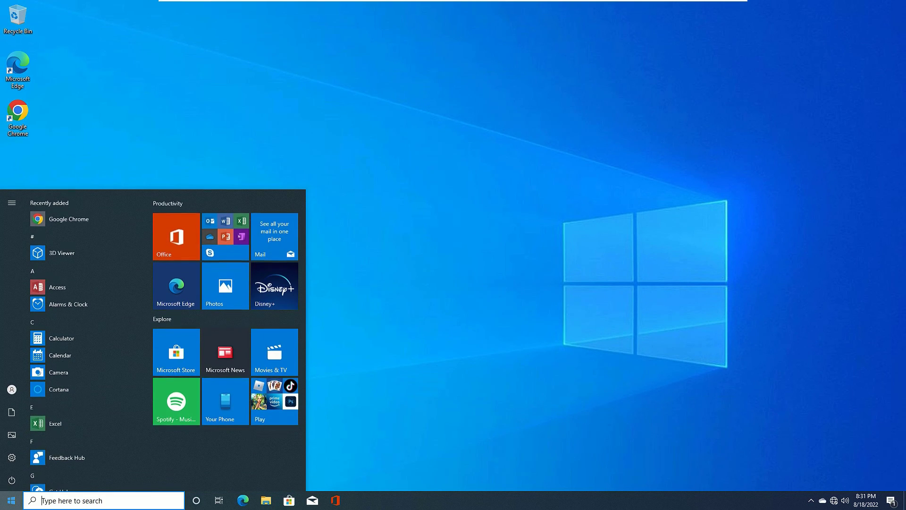
mouse_move(7, 481)
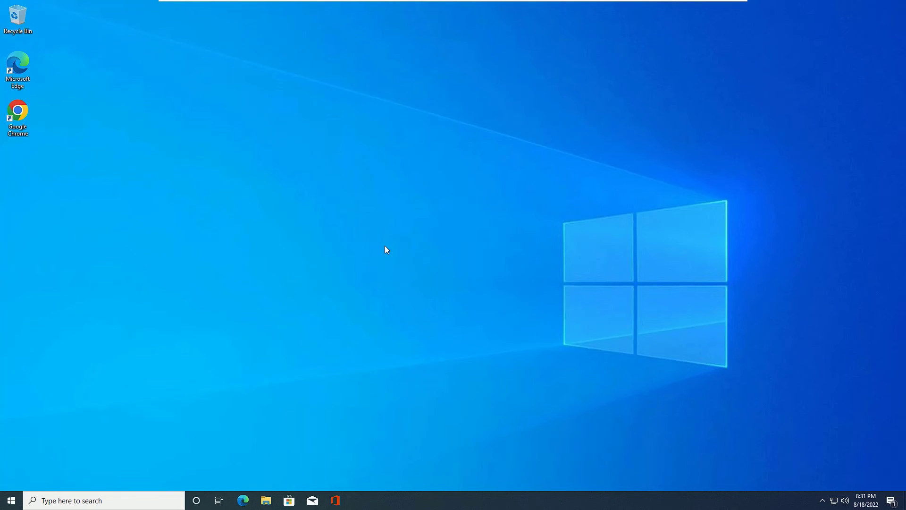
Reopen Device Manager after the restart and expand the network adapters category.
left_click(96, 504)
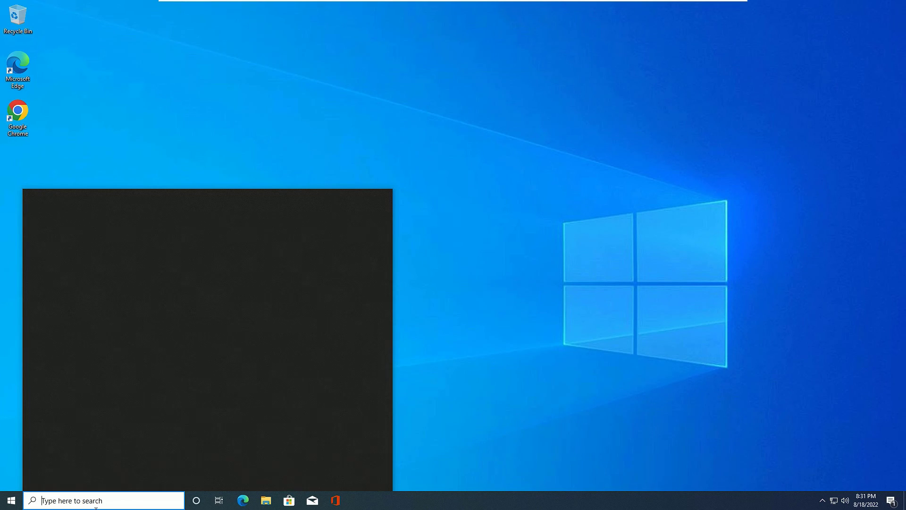
type("device")
key("Return")
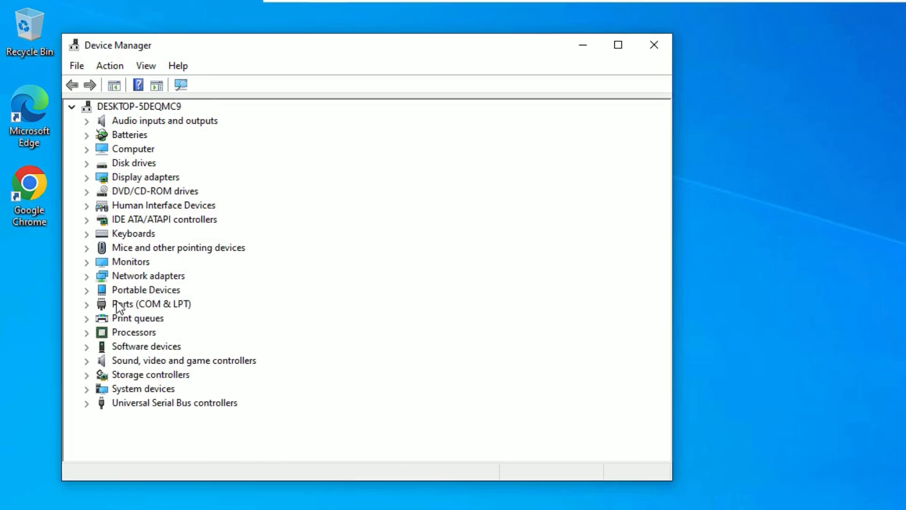
left_click(173, 359)
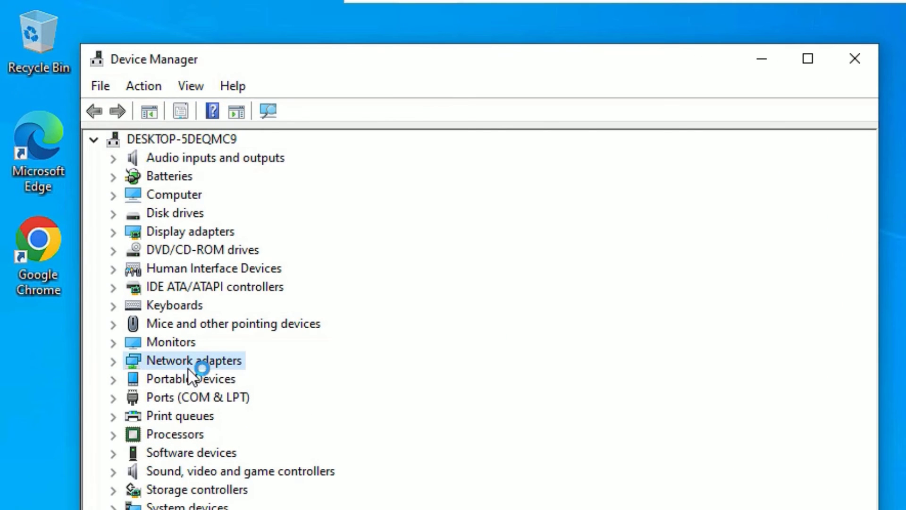
left_click(114, 362)
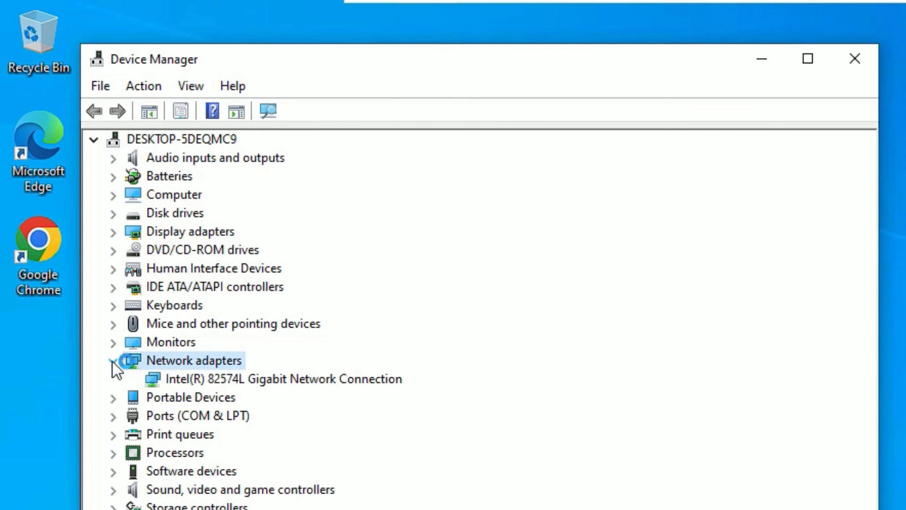
Run an automatic driver search for the Intel(R) 82574L Gigabit Network Connection, and close the update wizard and Device Manager.
right_click(228, 378)
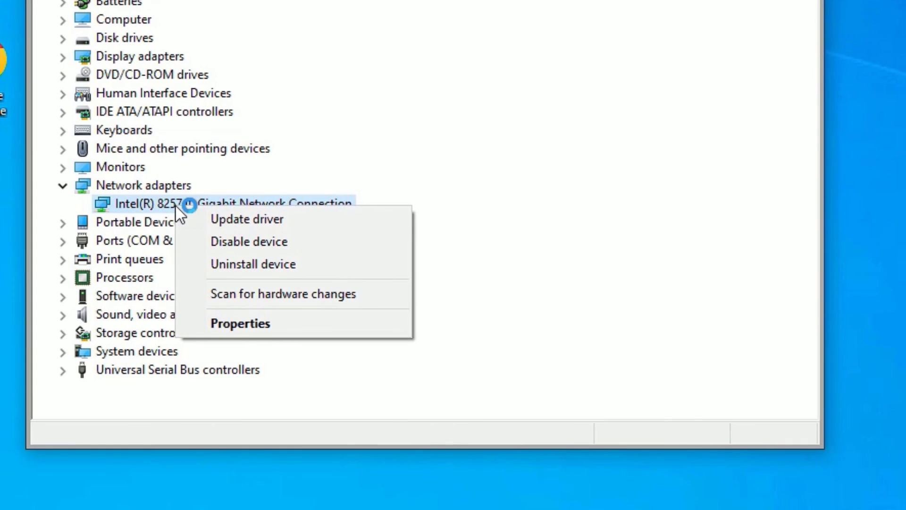
left_click(216, 222)
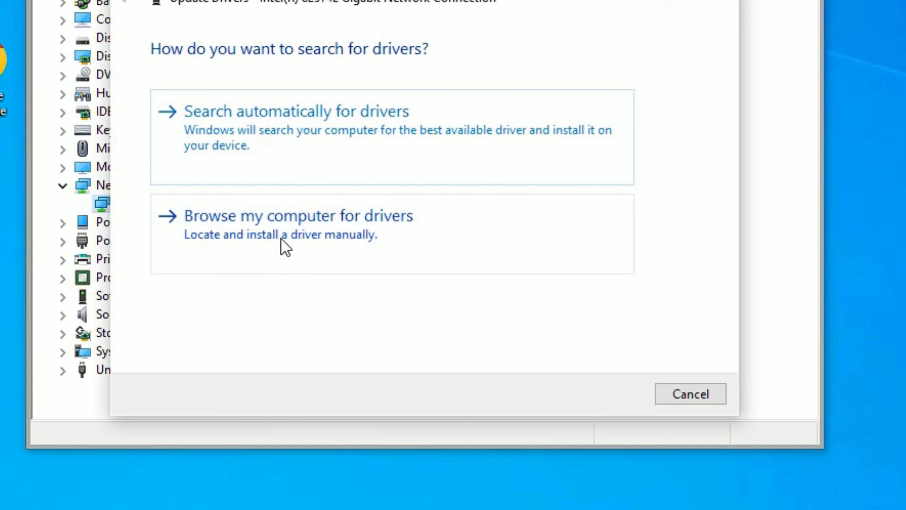
left_click(309, 159)
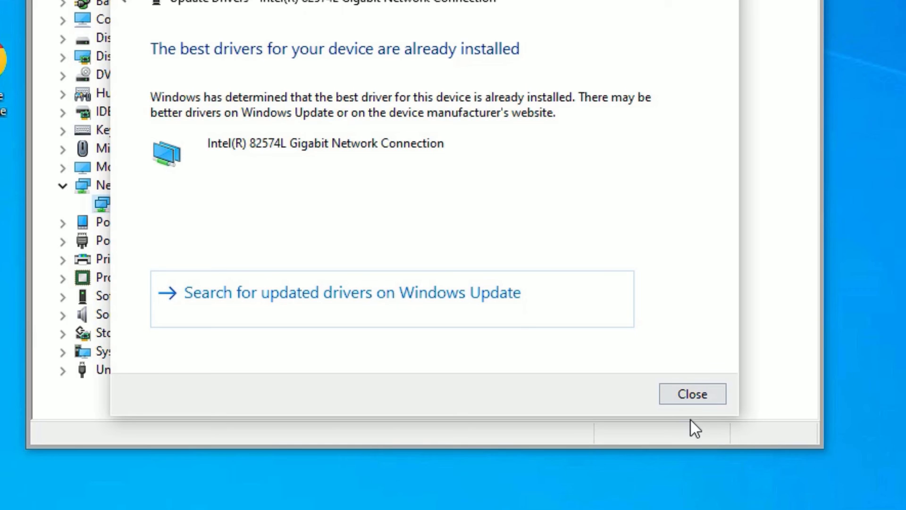
left_click(693, 394)
left_click(449, 6)
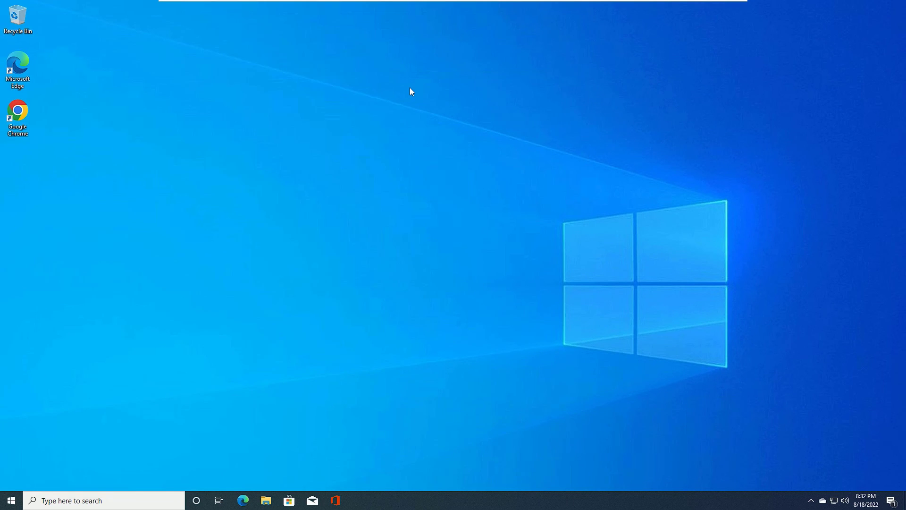